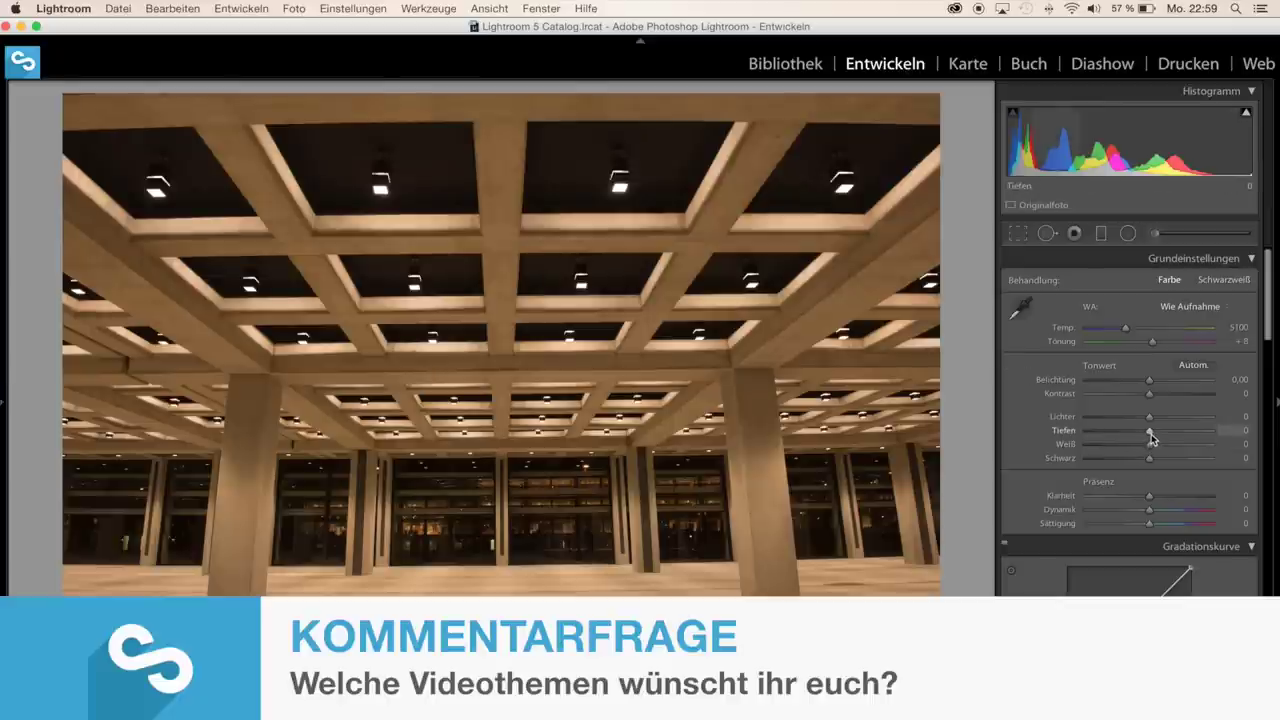
# Step: Raise Shadows to +80 and Whites to +50 while watching the highlight clipping preview
pyautogui.moveTo(1151, 434); pyautogui.dragTo(1190, 437)
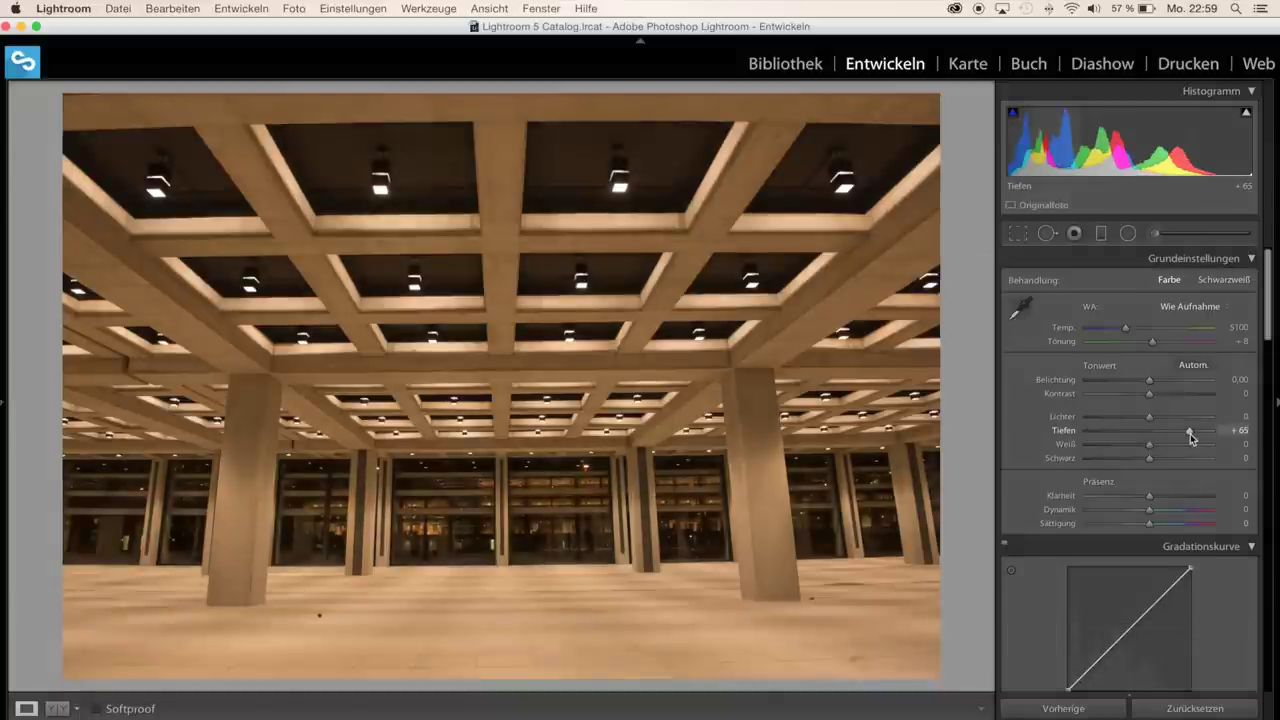
pyautogui.moveTo(1190, 437); pyautogui.dragTo(1198, 437)
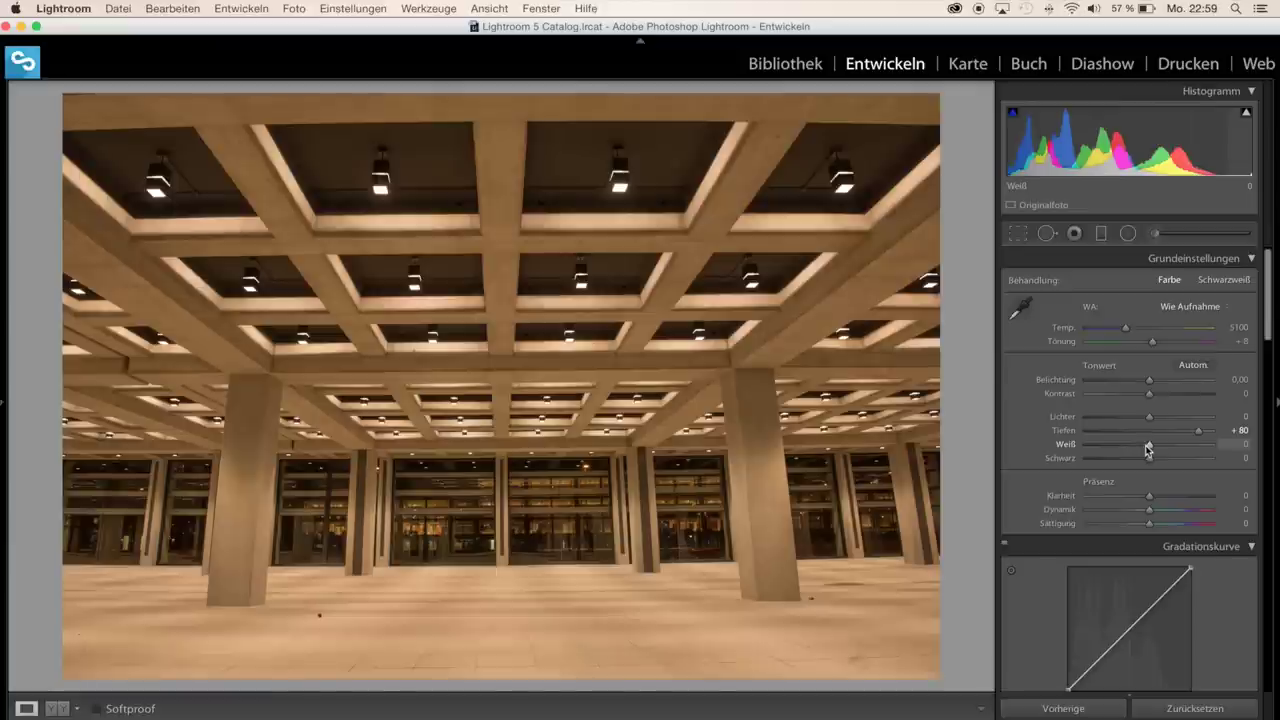
pyautogui.press('alt')
pyautogui.moveTo(1152, 447); pyautogui.dragTo(1155, 447)
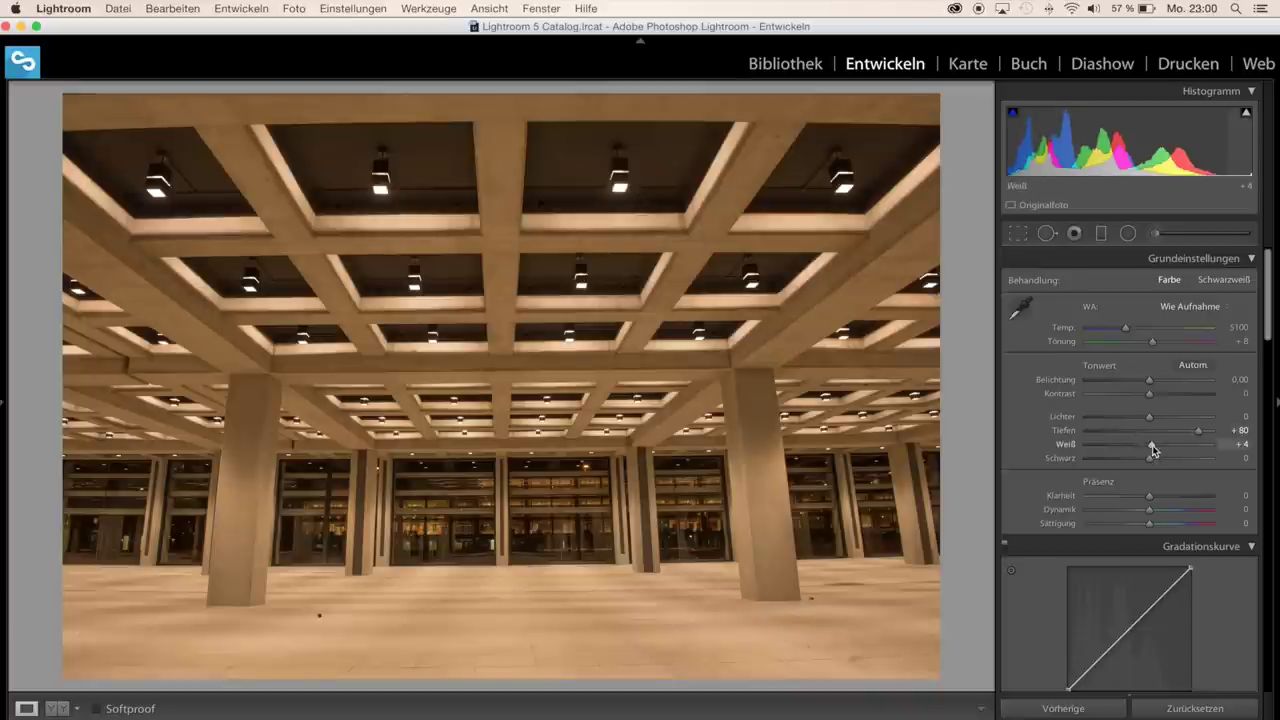
pyautogui.moveTo(1152, 445); pyautogui.dragTo(1159, 445)
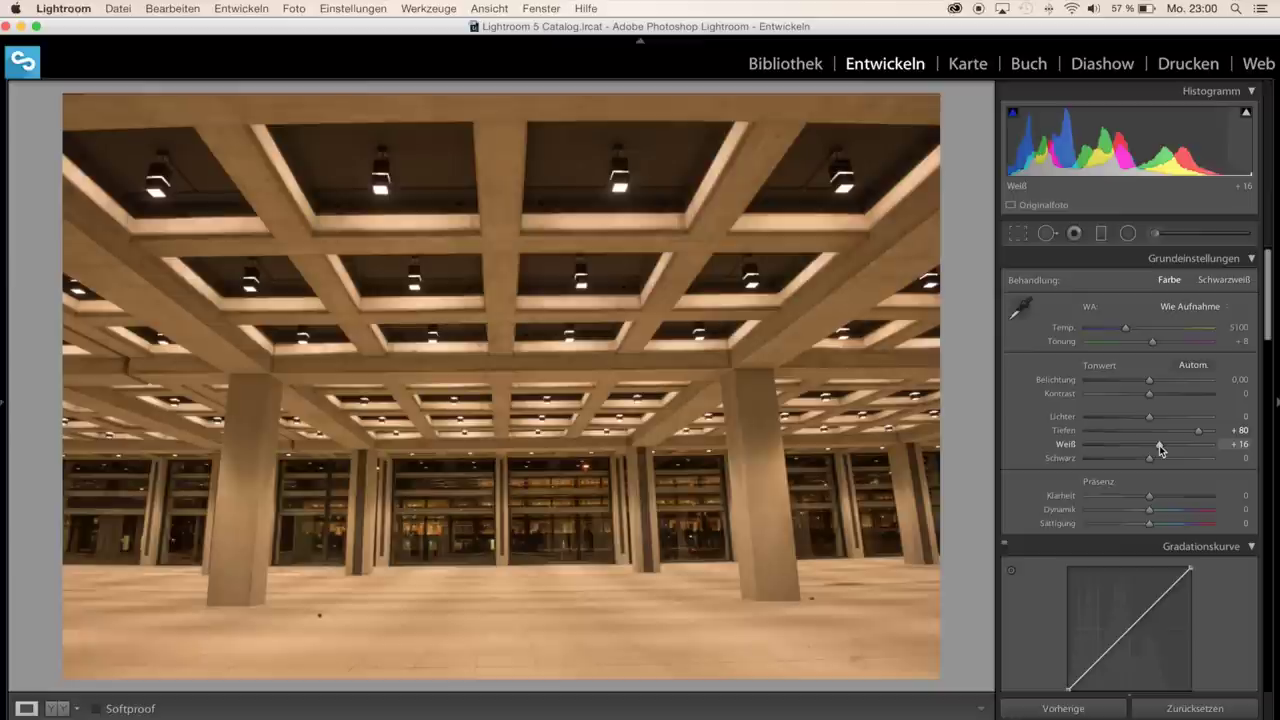
pyautogui.moveTo(1159, 445); pyautogui.dragTo(1180, 445)
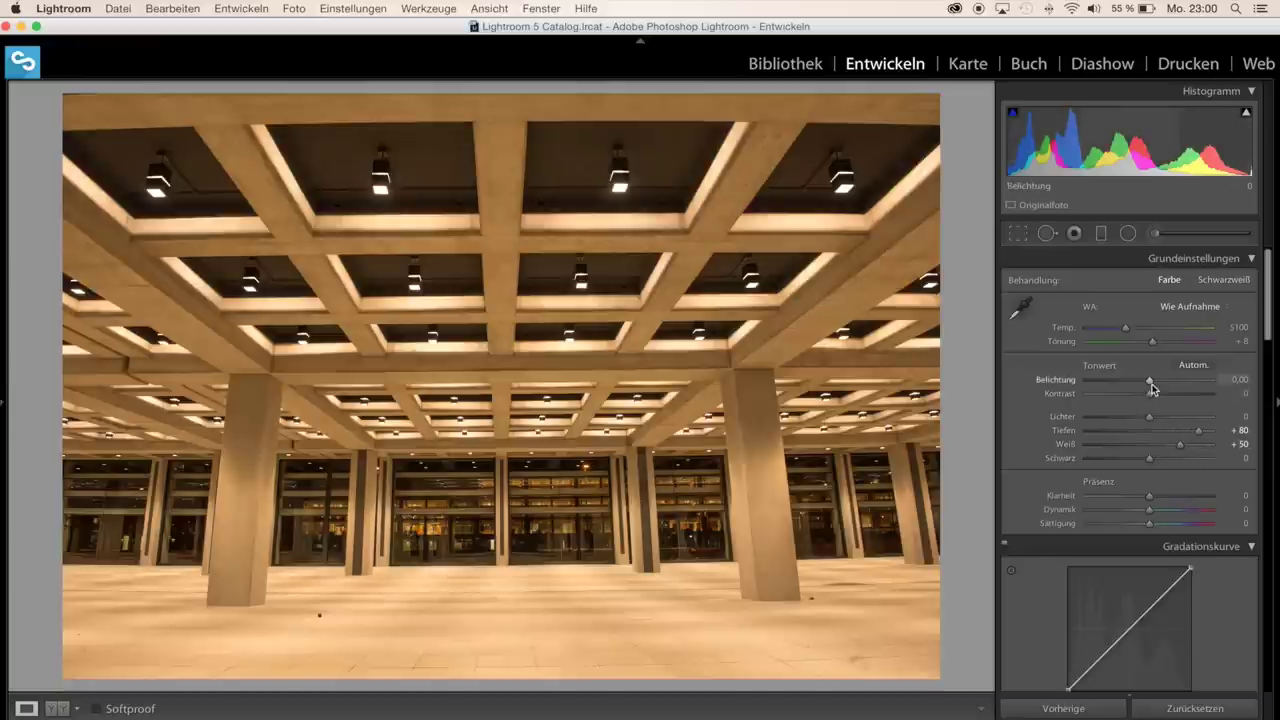
# Step: Drag the Basic panel Exposure slider up to +1.80
pyautogui.moveTo(1150, 386); pyautogui.dragTo(1173, 380)
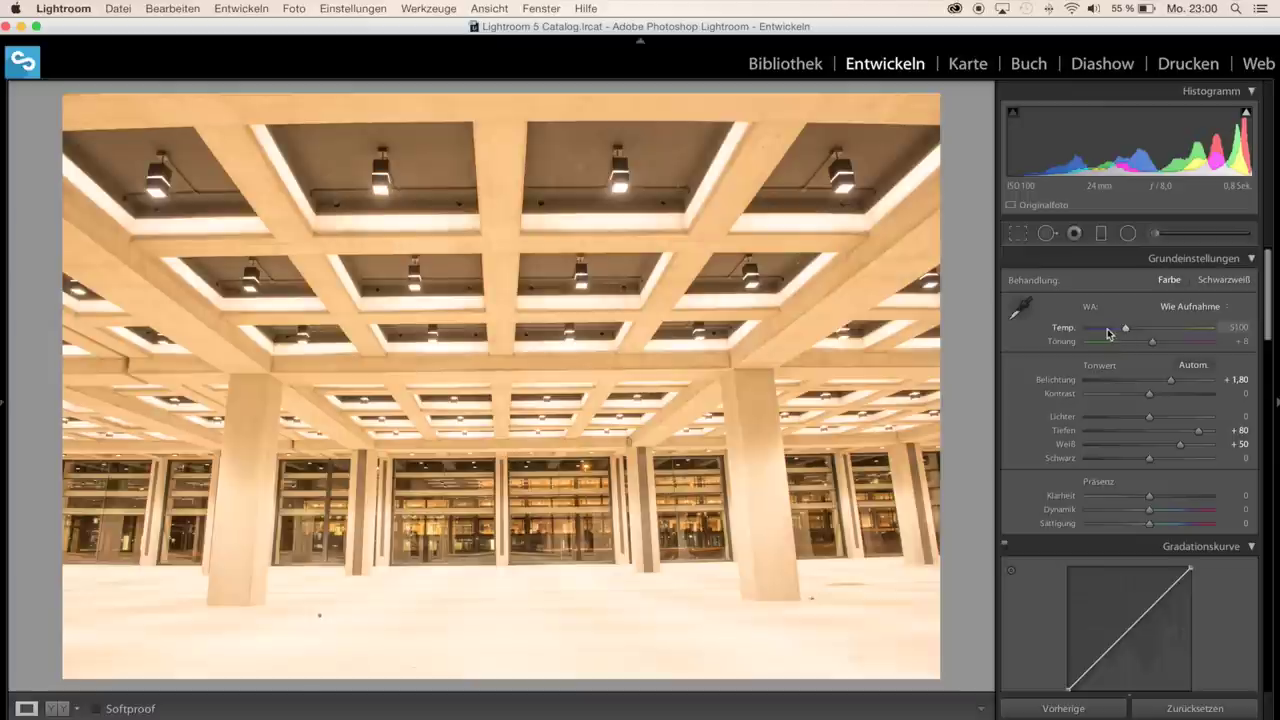
# Step: Sample a neutral ceiling beam with the white balance eyedropper, giving Temp 3100 and Tint +15
pyautogui.click(1022, 312)
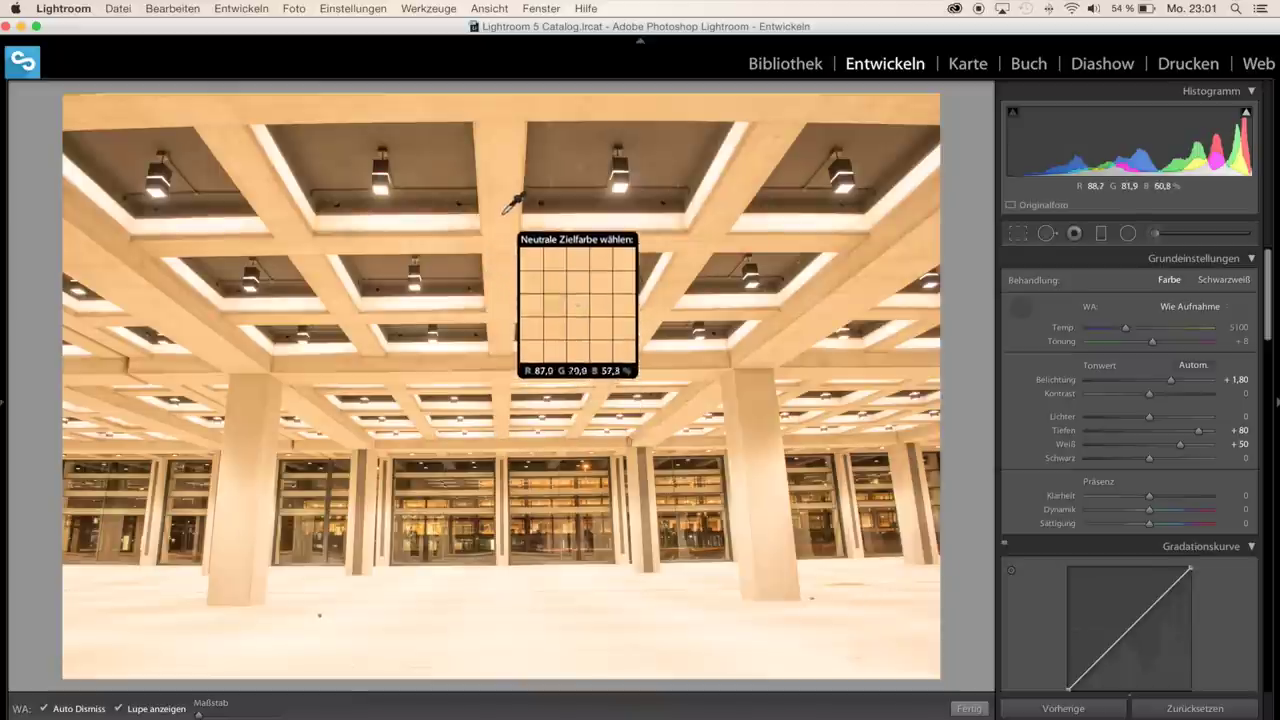
pyautogui.click(502, 177)
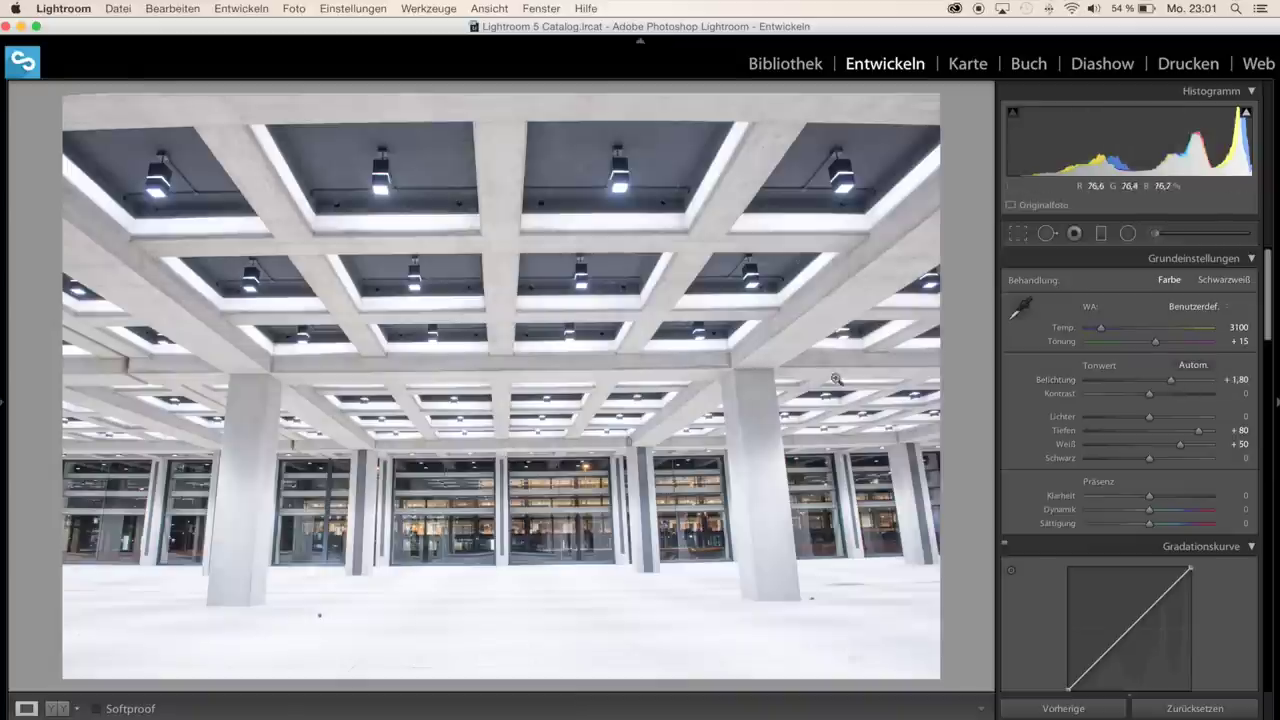
# Step: Set Clarity −10, Vibrance −50, Saturation −10 and Contrast +21 in the Basic panel
pyautogui.moveTo(1149, 496); pyautogui.dragTo(1143, 496)
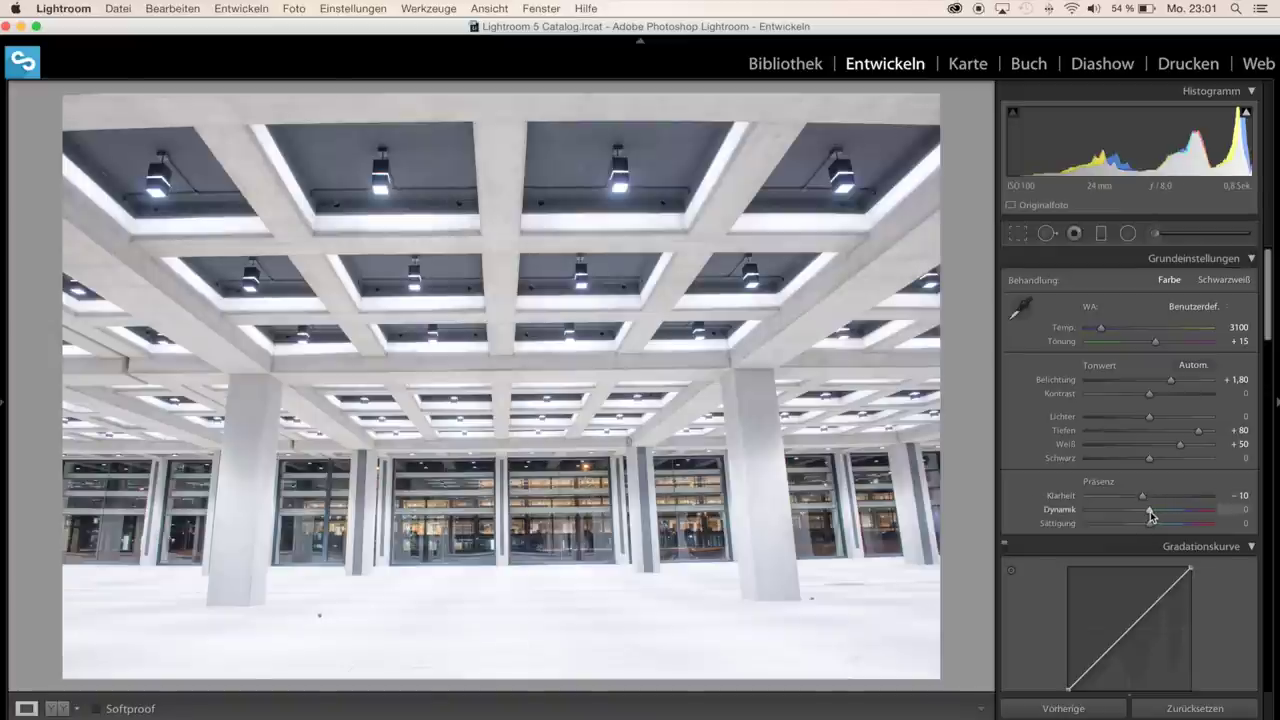
pyautogui.moveTo(1150, 514); pyautogui.dragTo(1117, 513)
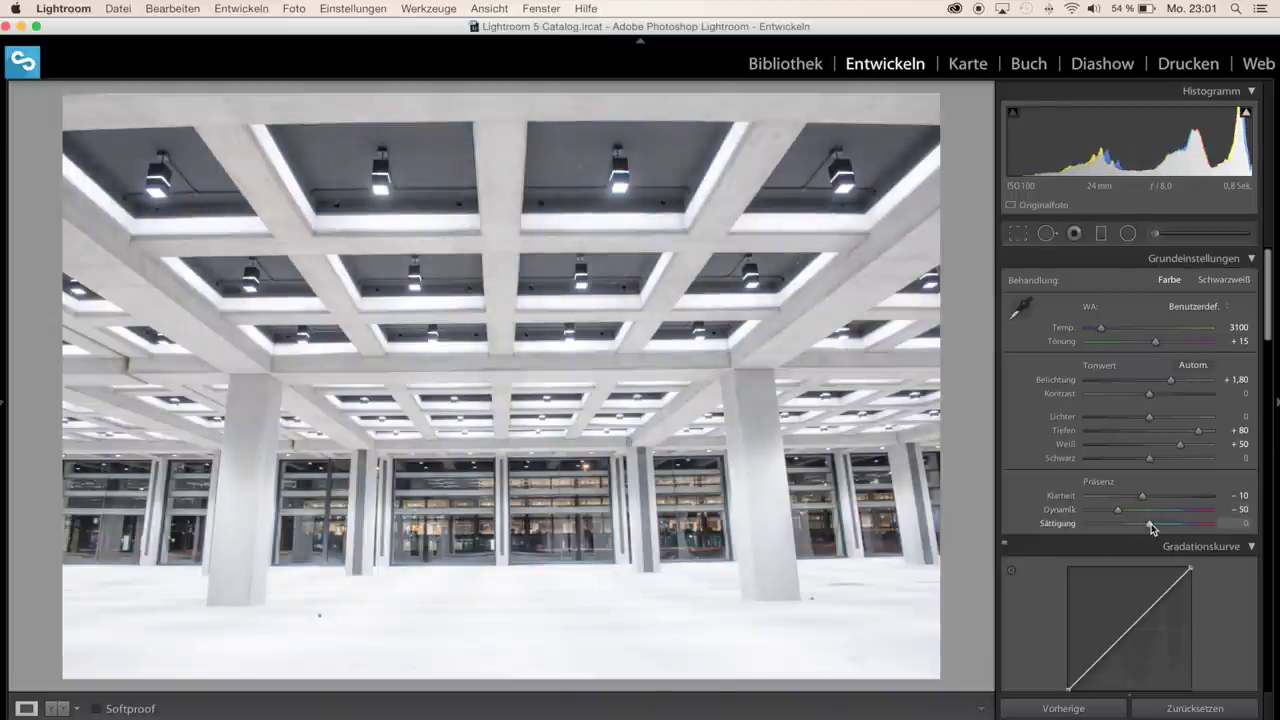
pyautogui.moveTo(1149, 527); pyautogui.dragTo(1141, 527)
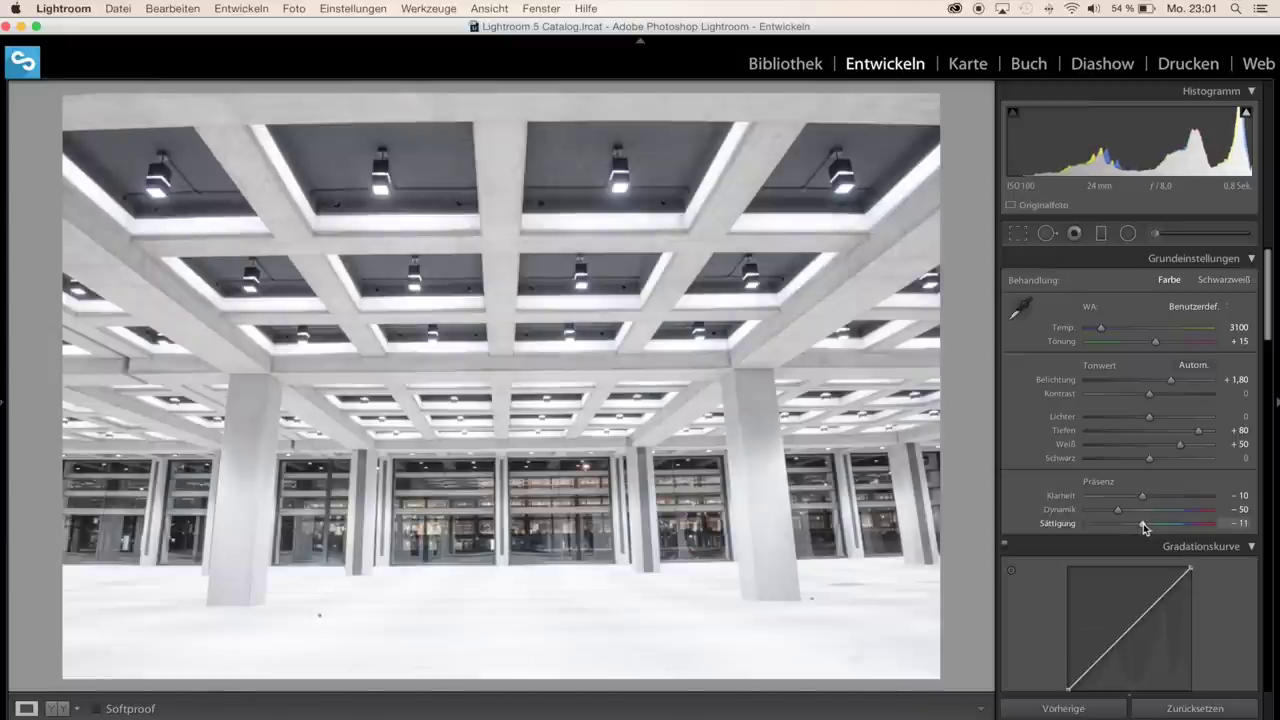
pyautogui.moveTo(1143, 527); pyautogui.dragTo(1144, 527)
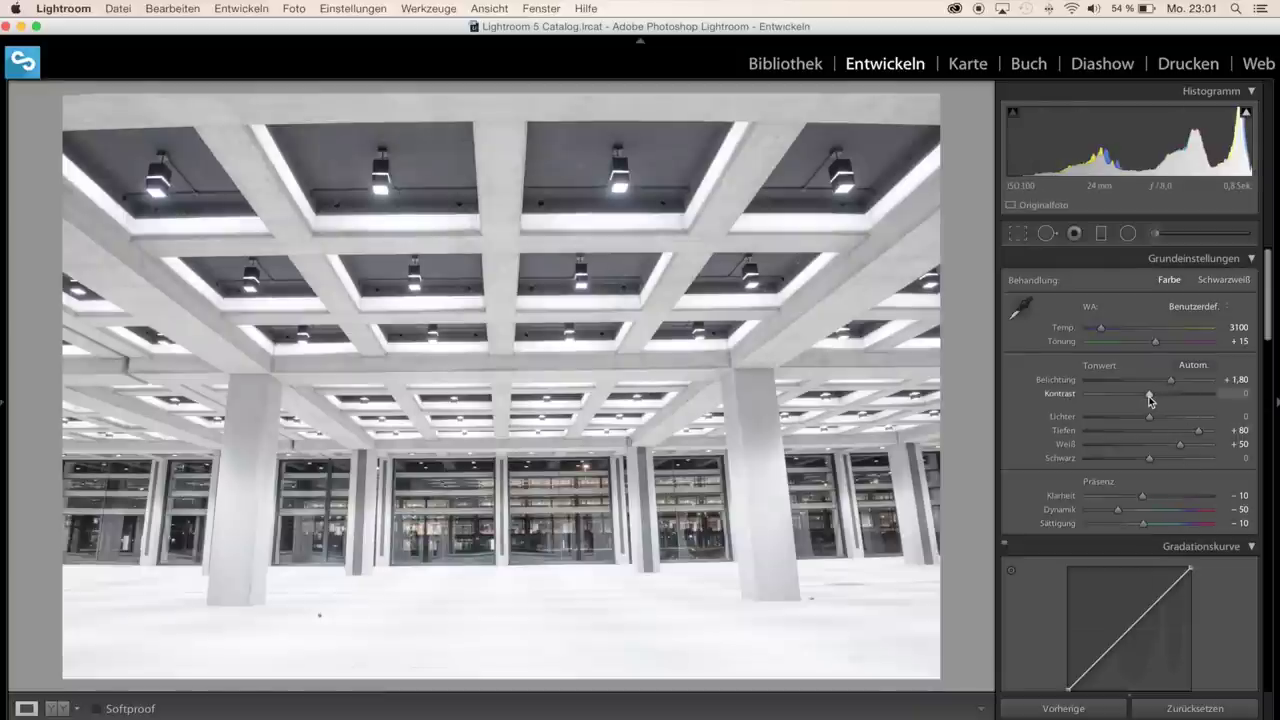
pyautogui.moveTo(1150, 401); pyautogui.dragTo(1163, 399)
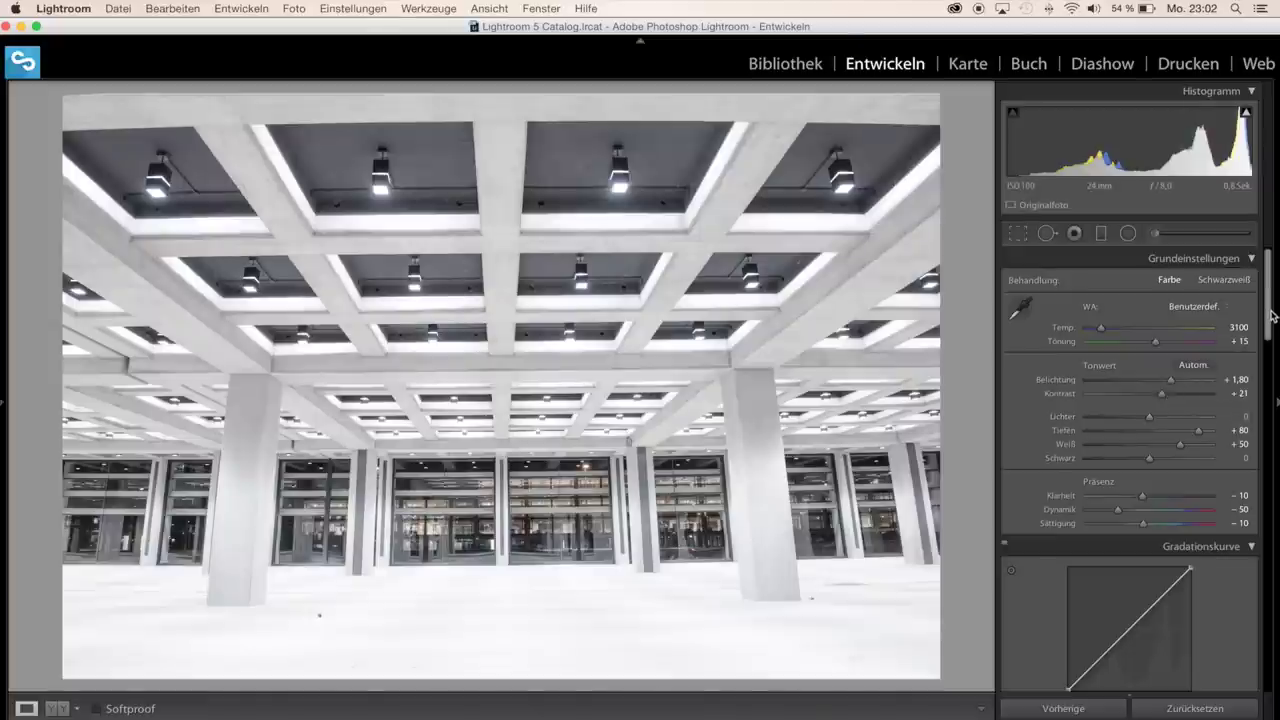
# Step: In Detail, set sharpening Amount to 80 and Masking to 30 using the mask preview
pyautogui.moveTo(1268, 316); pyautogui.dragTo(1266, 567)
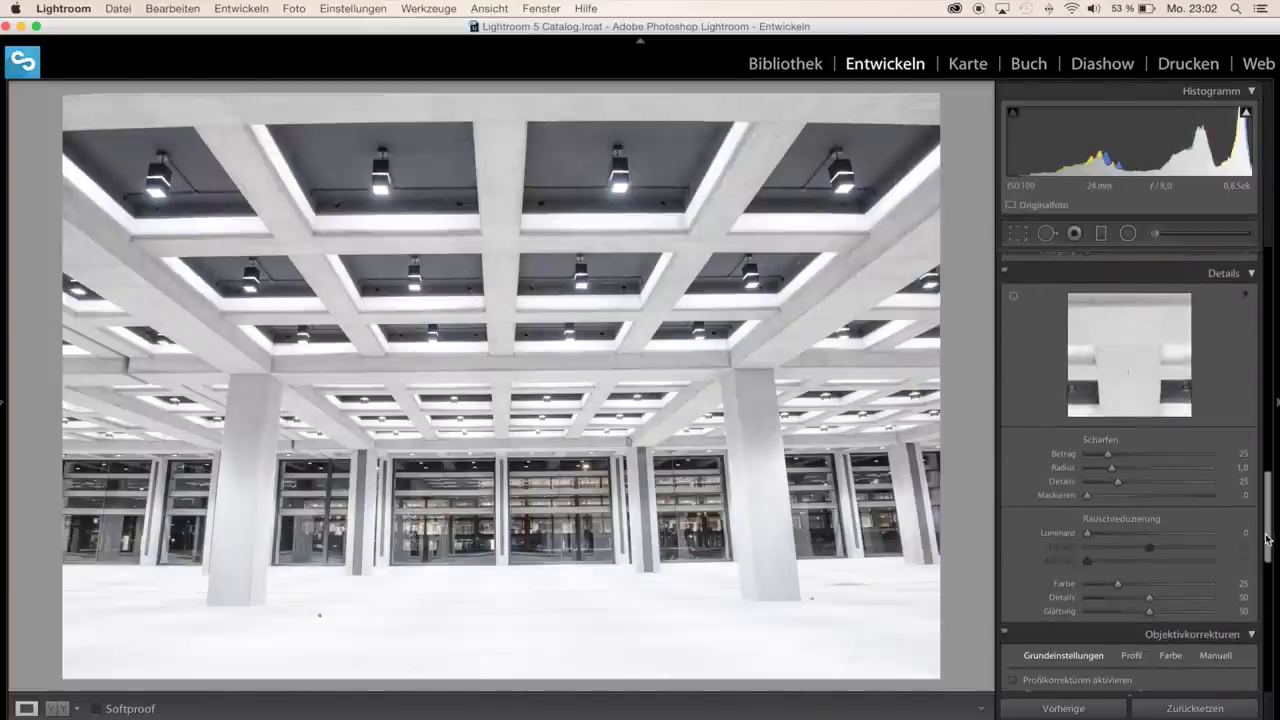
pyautogui.moveTo(1110, 454); pyautogui.dragTo(1154, 459)
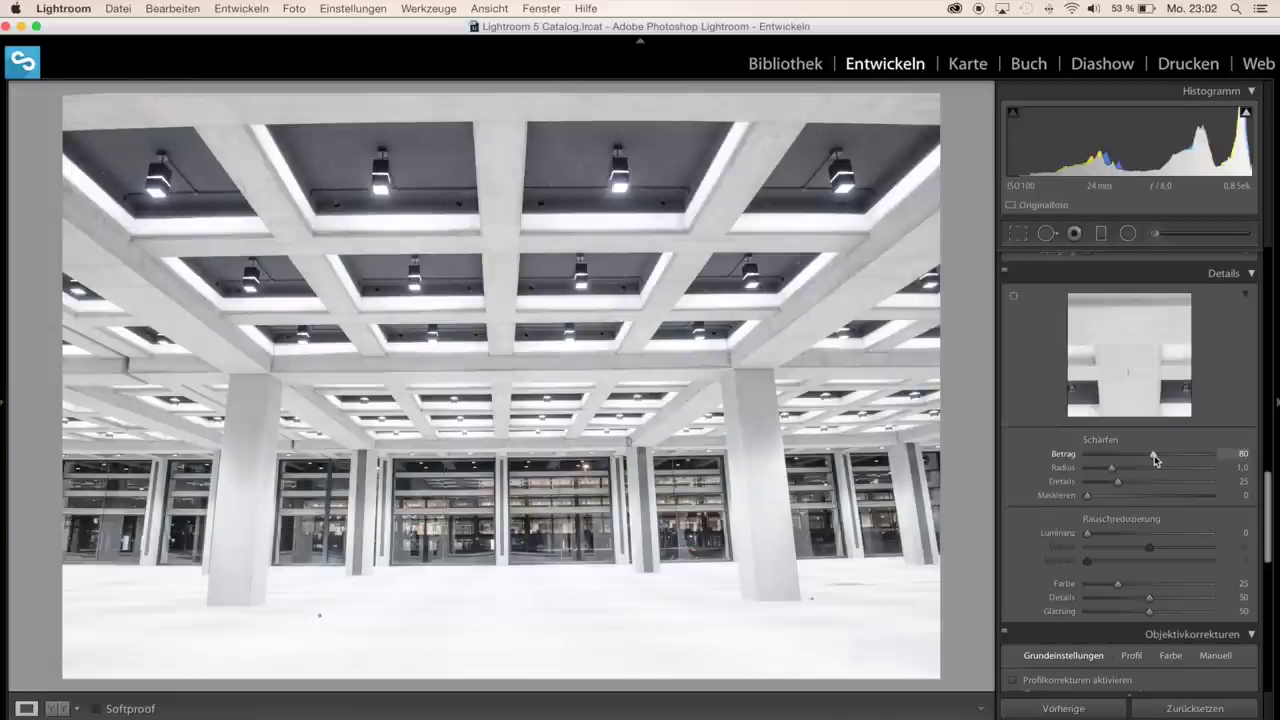
pyautogui.press('alt')
pyautogui.moveTo(1090, 496); pyautogui.dragTo(1138, 500)
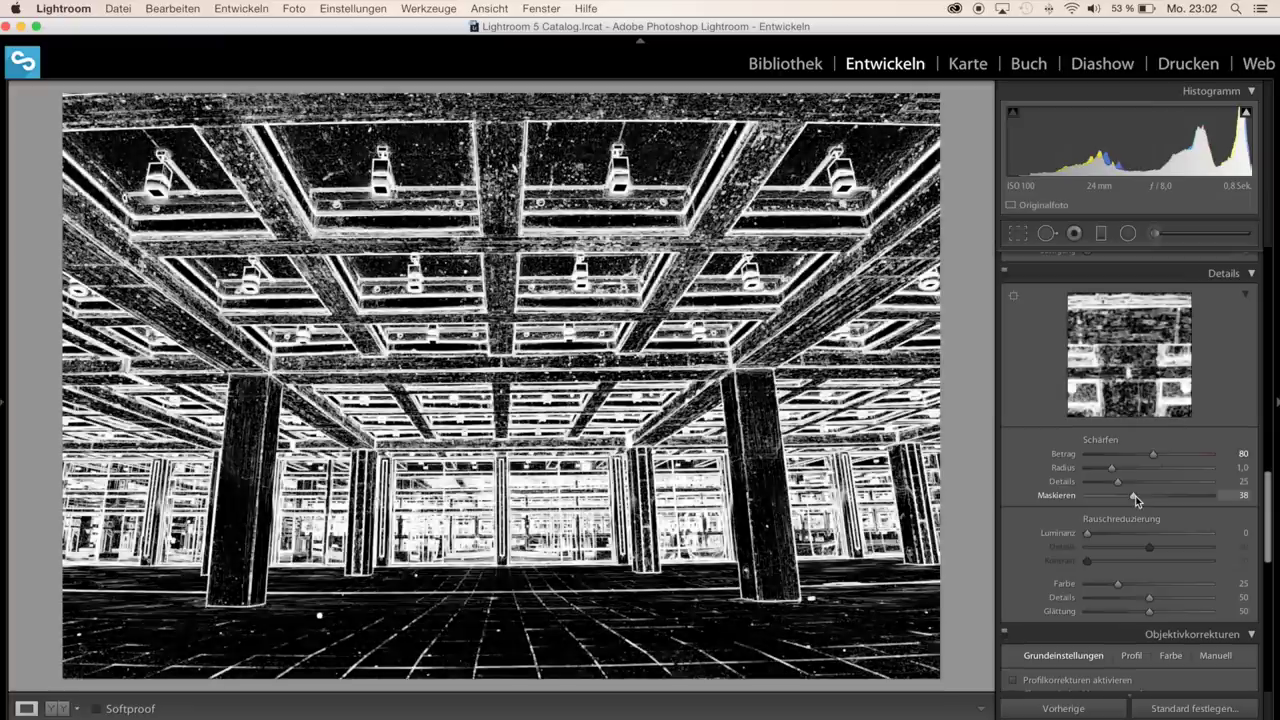
pyautogui.moveTo(1130, 500); pyautogui.dragTo(1128, 499)
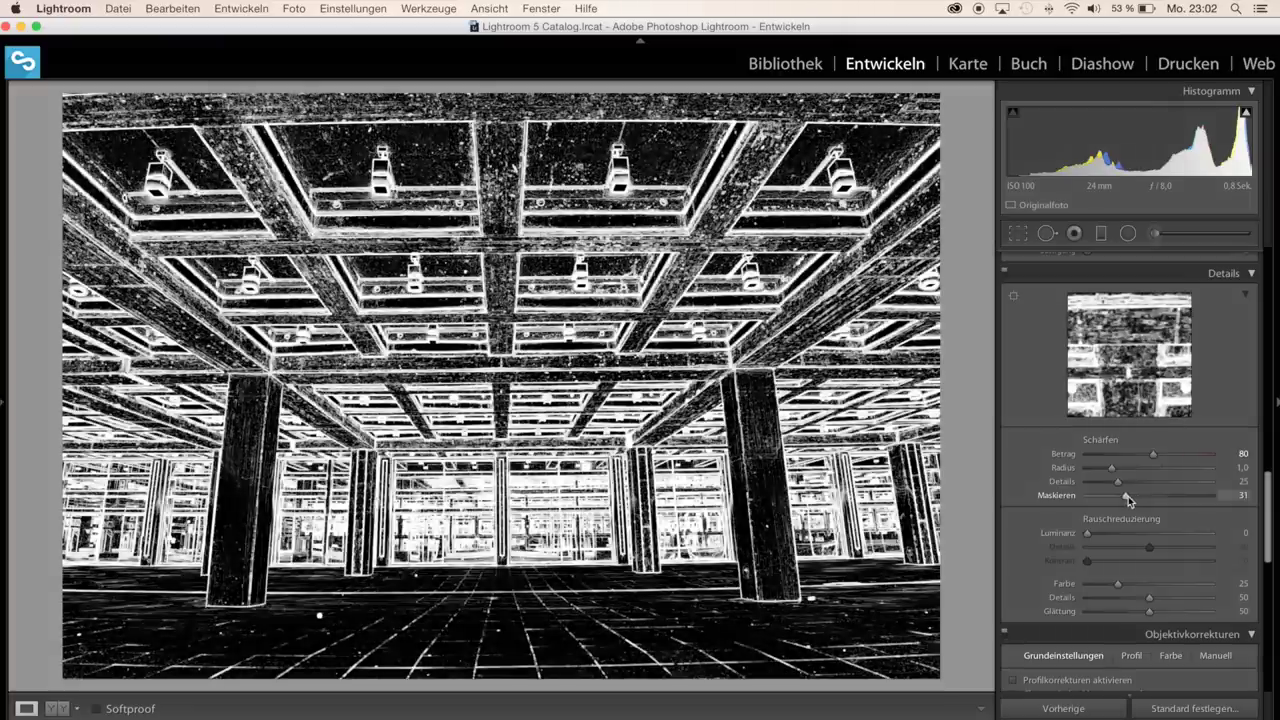
pyautogui.moveTo(1126, 496); pyautogui.dragTo(1127, 495)
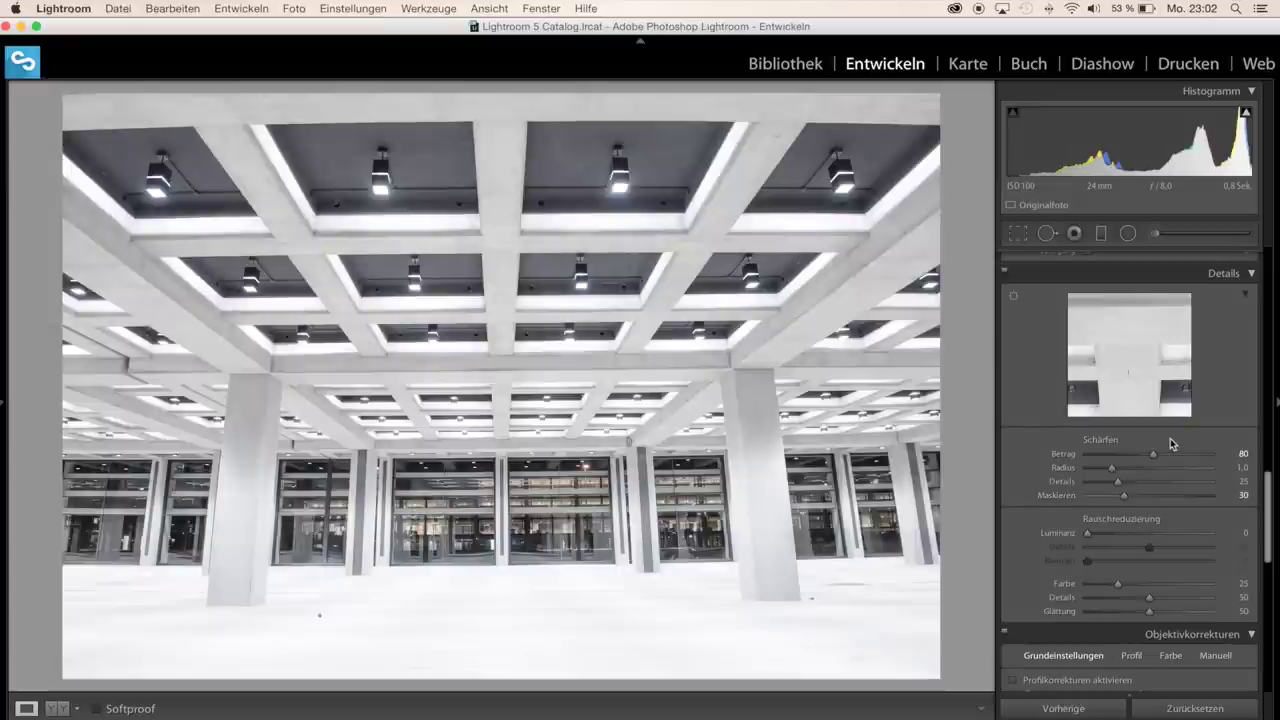
pyautogui.scroll(-3, 1176, 452)
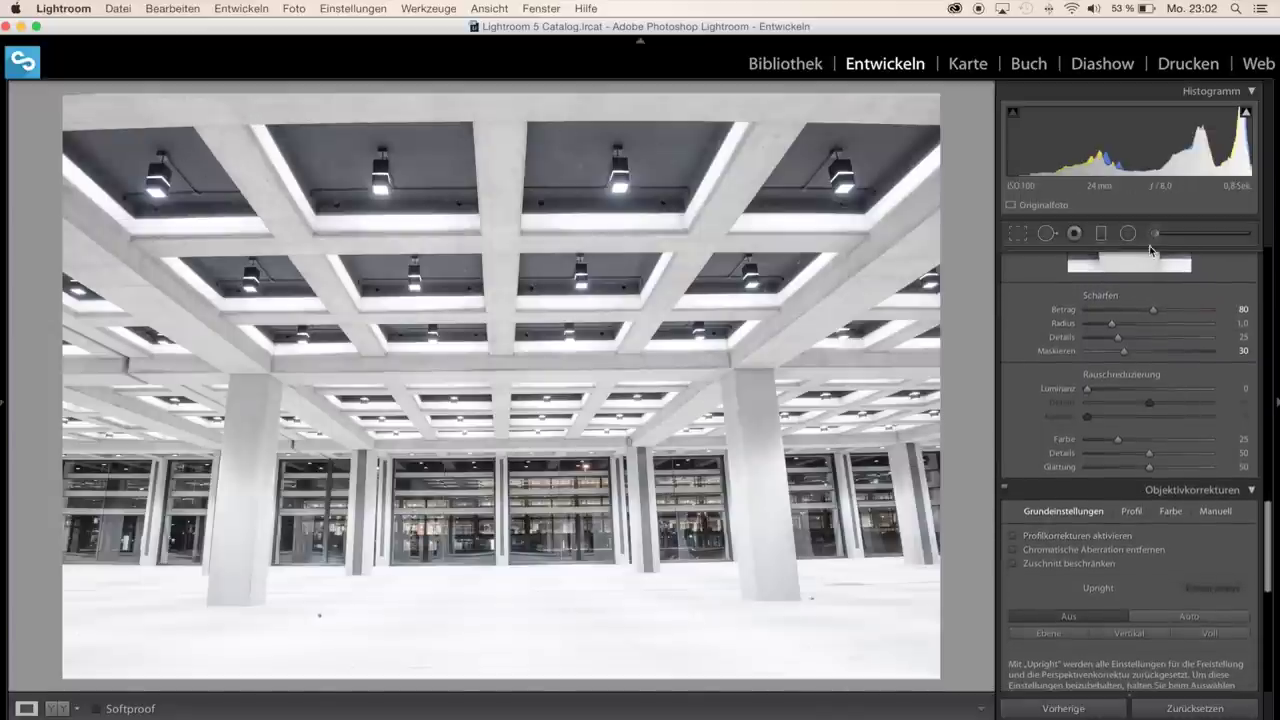
# Step: Check the shooting info overlay and enable lens profile corrections in Lens Corrections
pyautogui.press('i')
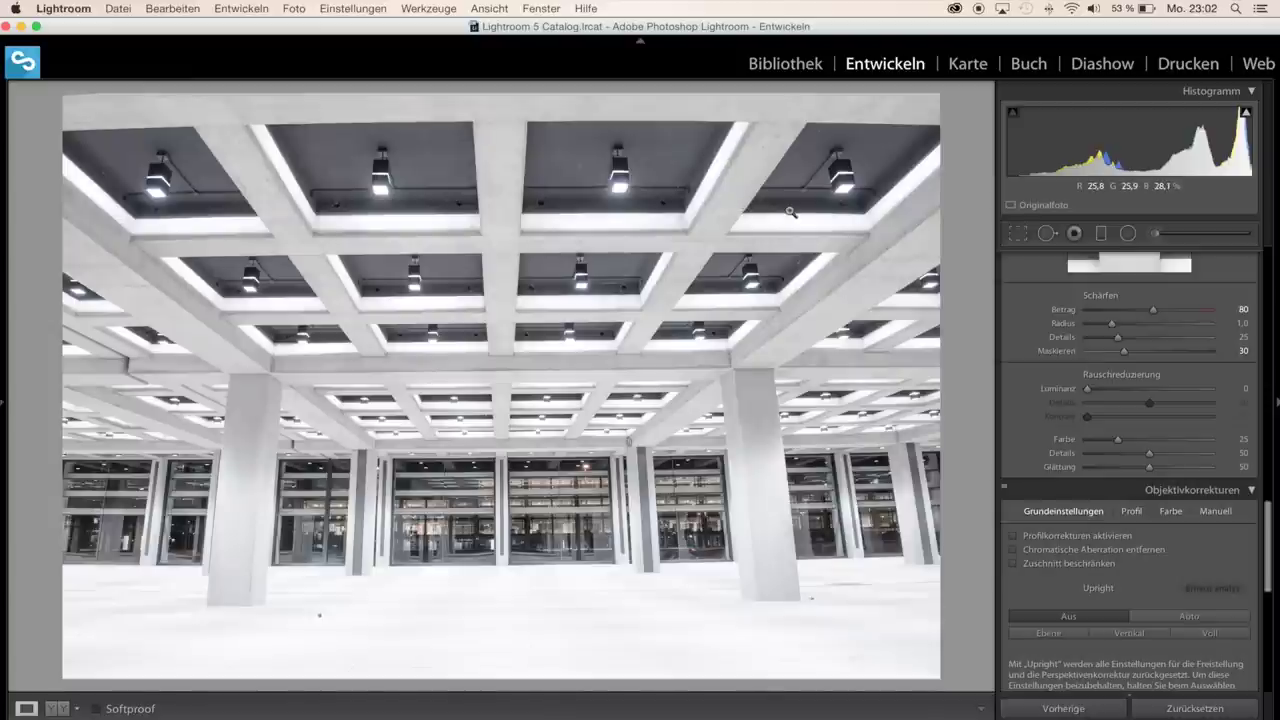
pyautogui.click(1035, 540)
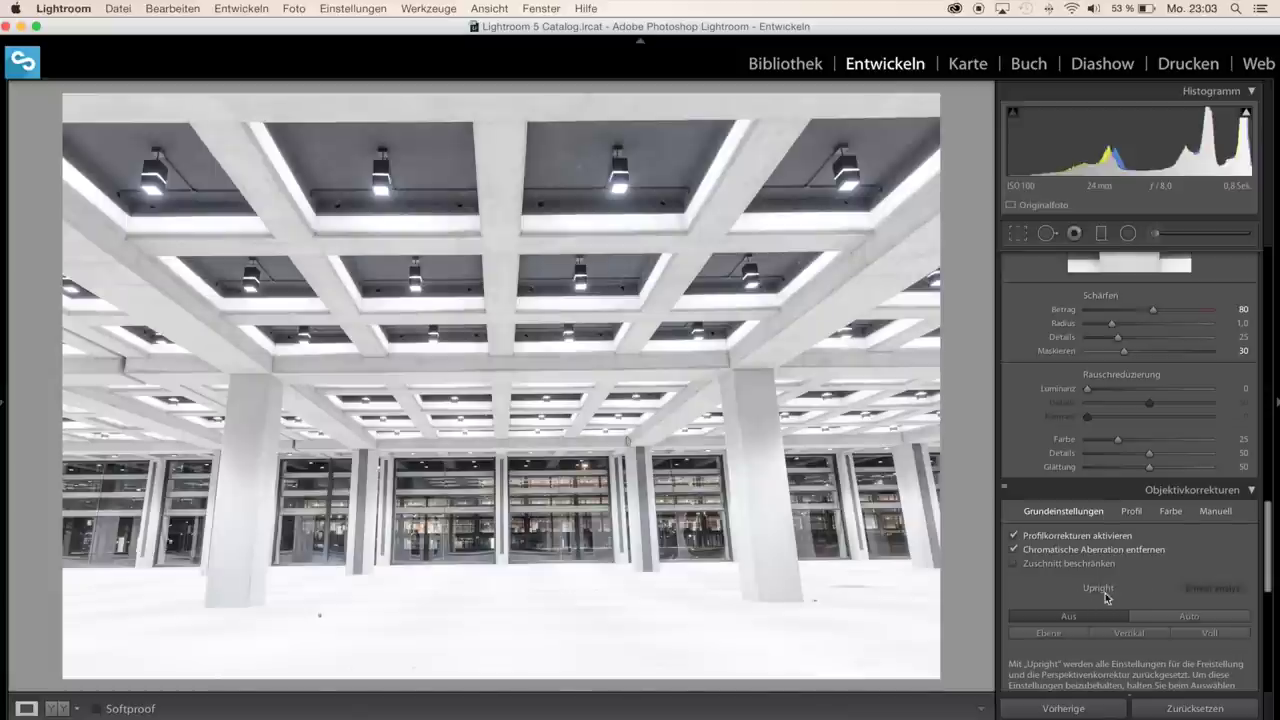
pyautogui.scroll(-1, 1158, 612)
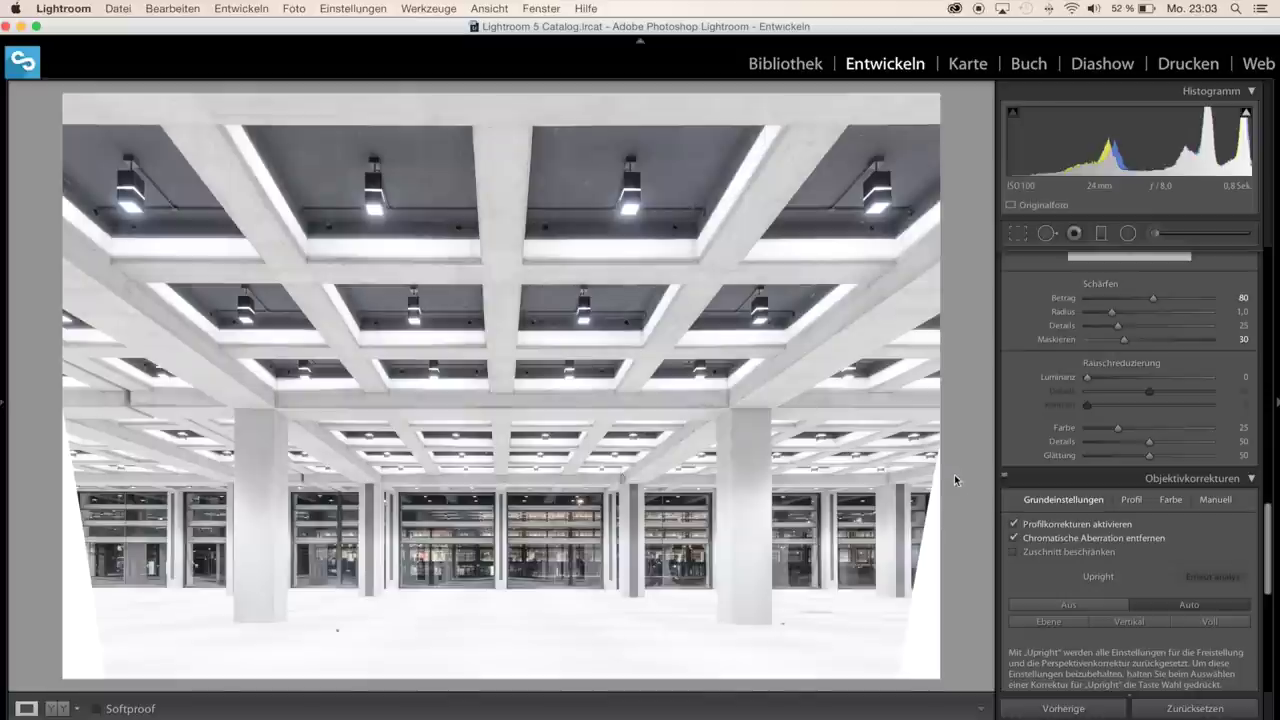
# Step: Crop in symmetrically from a corner to remove the white edges, then recheck and confirm the framing
pyautogui.click(1016, 236)
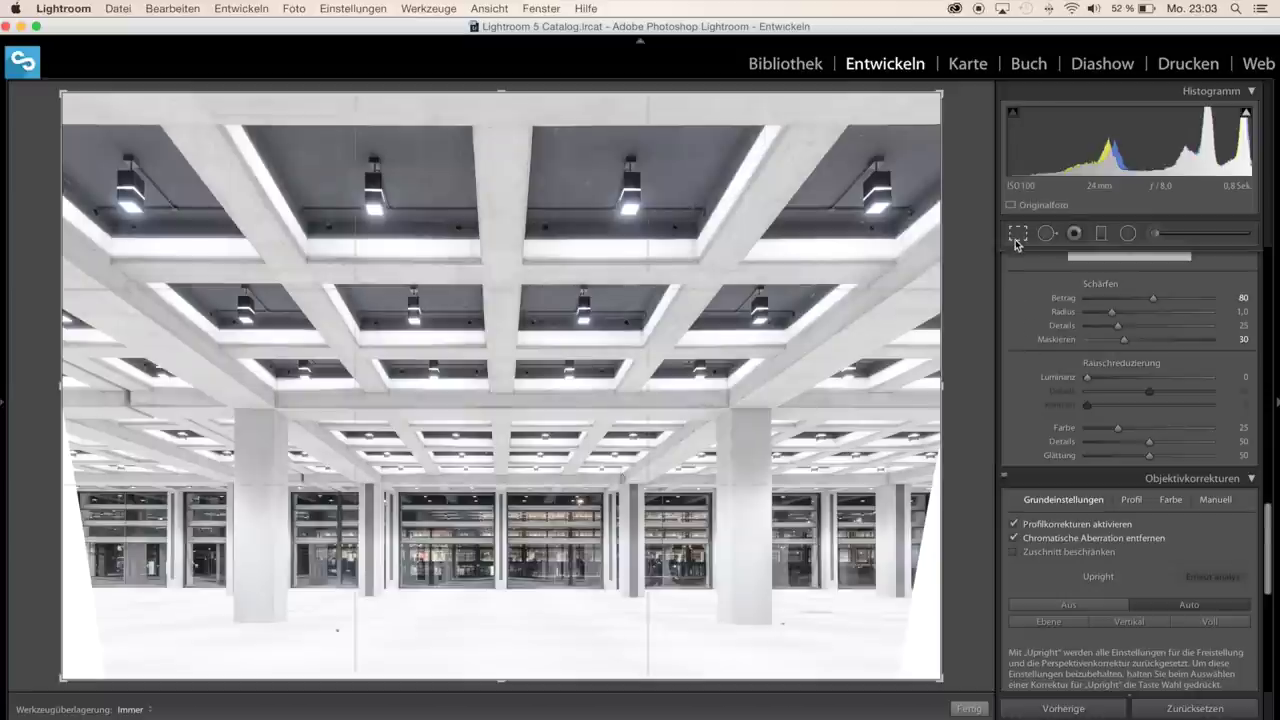
pyautogui.press('shift')
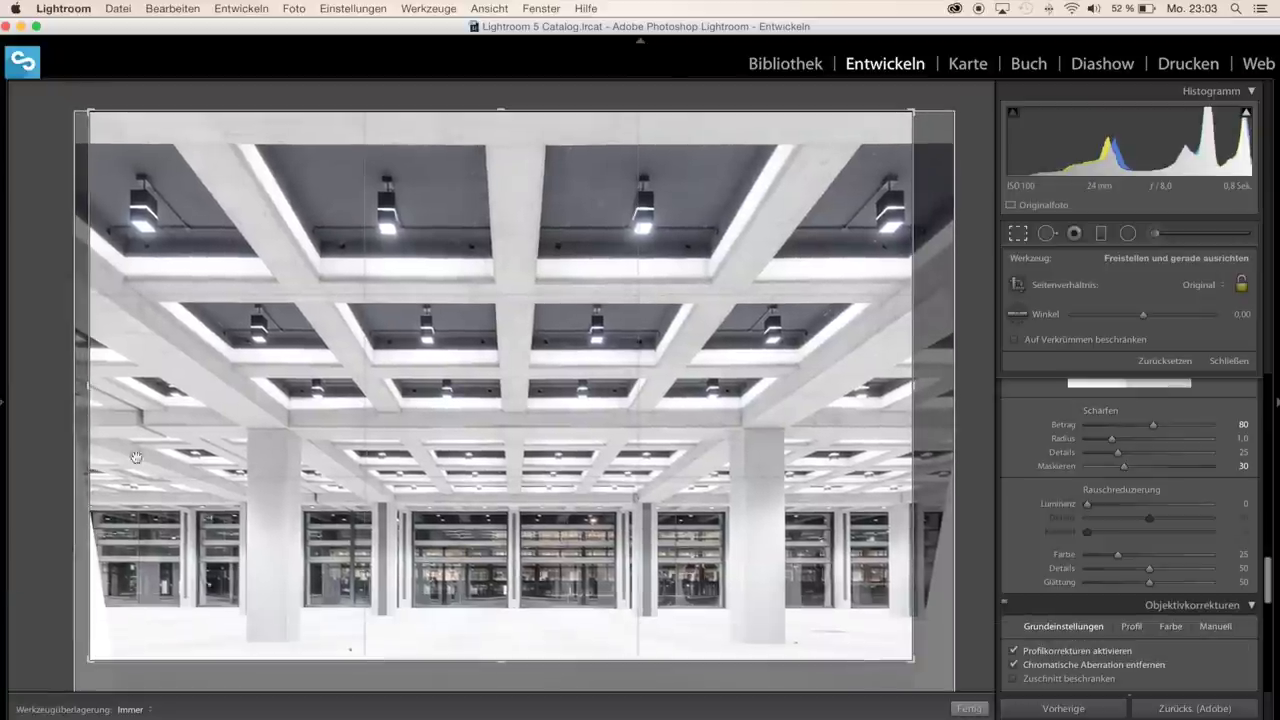
pyautogui.moveTo(93, 115); pyautogui.dragTo(105, 118)
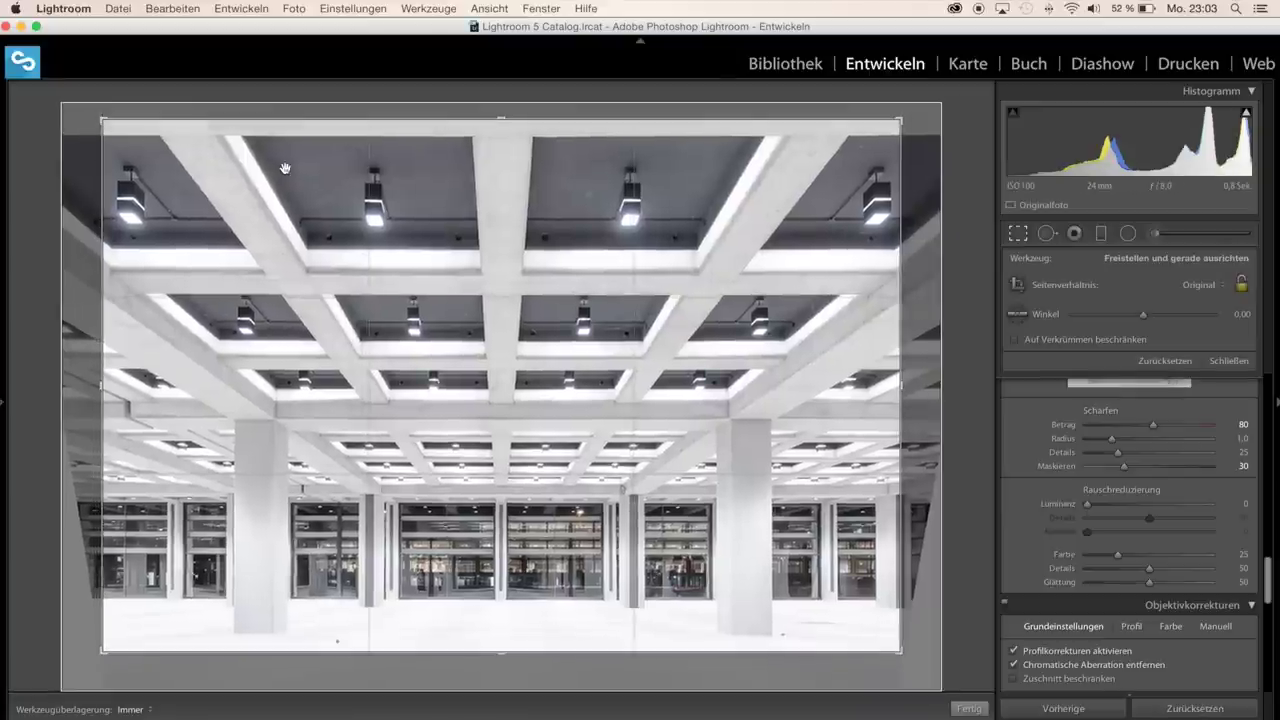
pyautogui.click(970, 709)
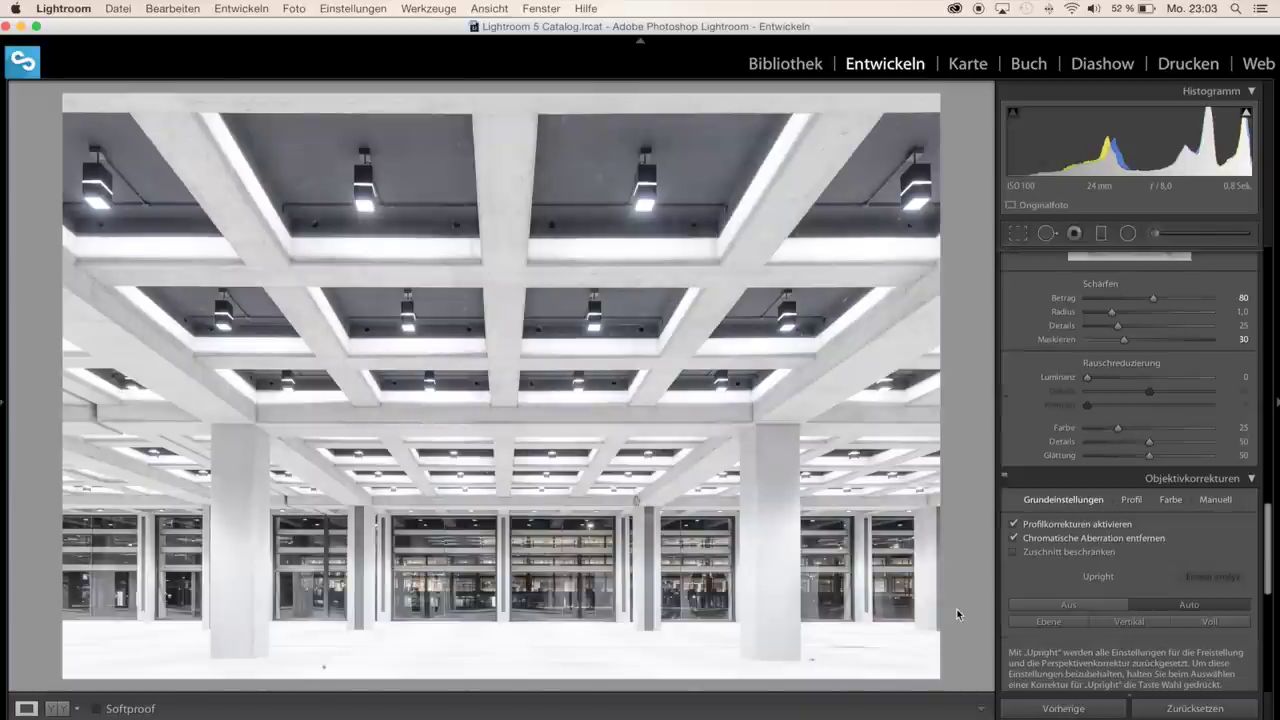
pyautogui.click(1018, 233)
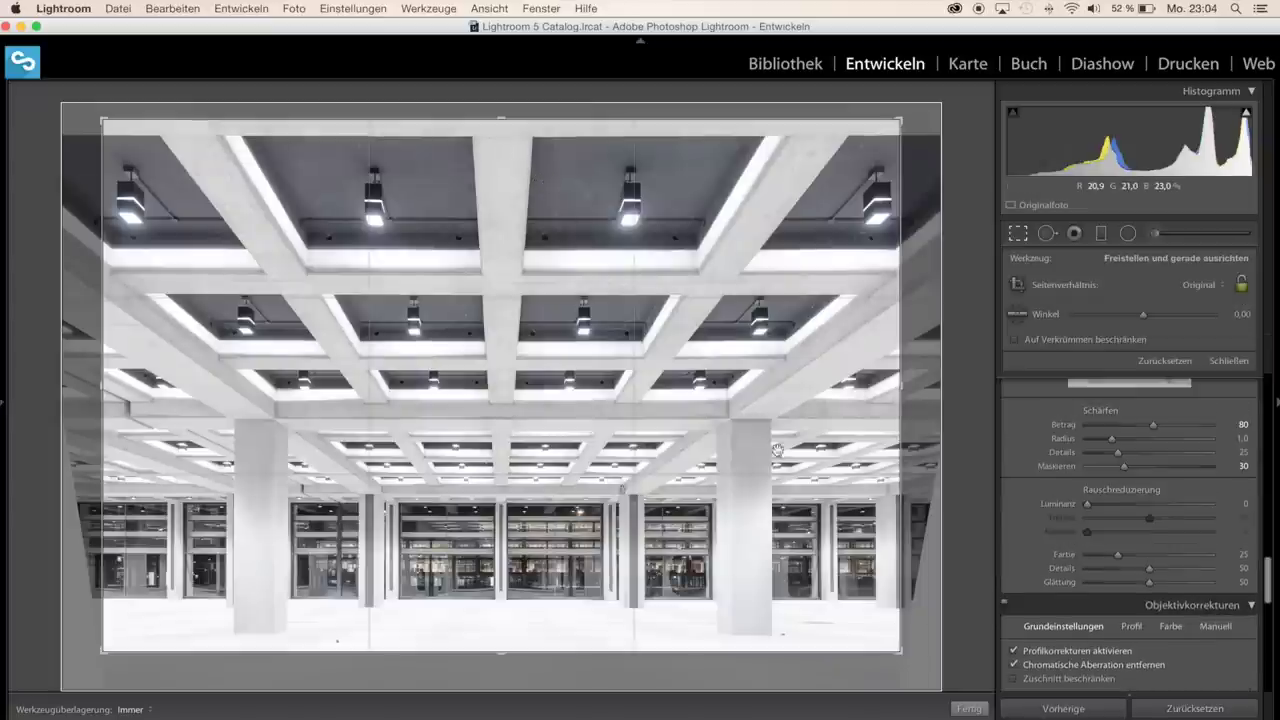
pyautogui.click(969, 708)
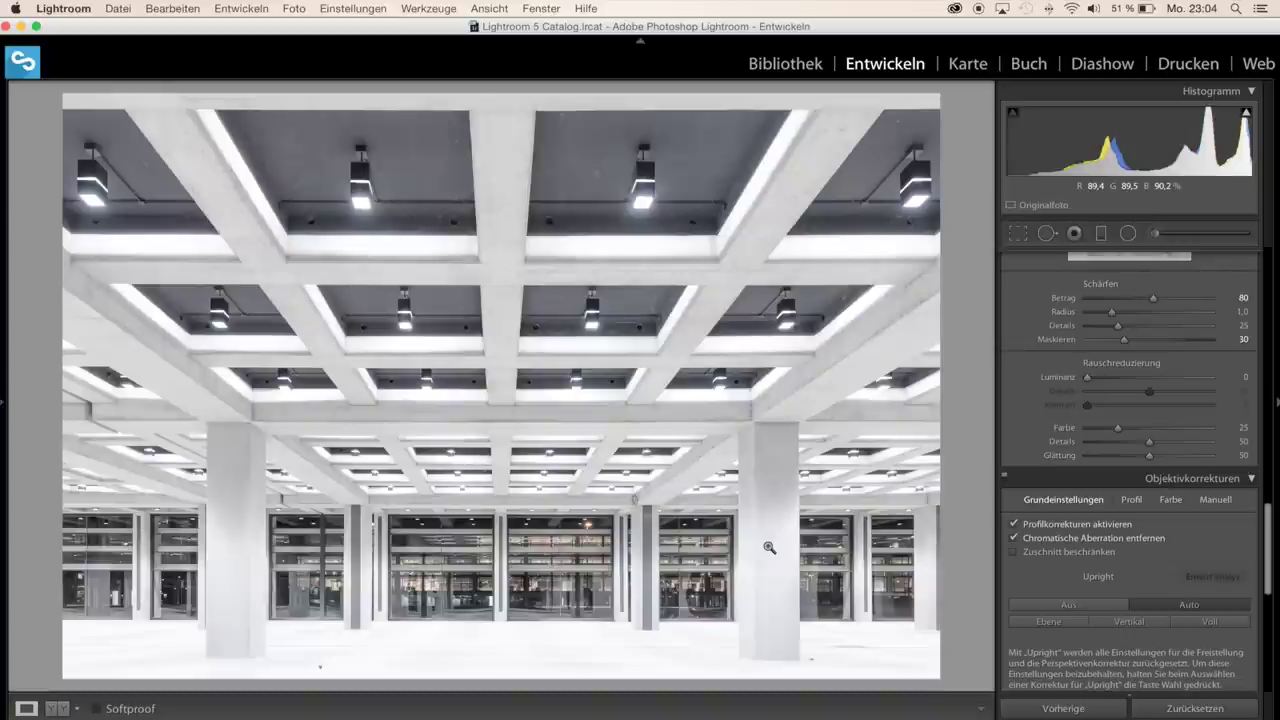
pyautogui.click(320, 668)
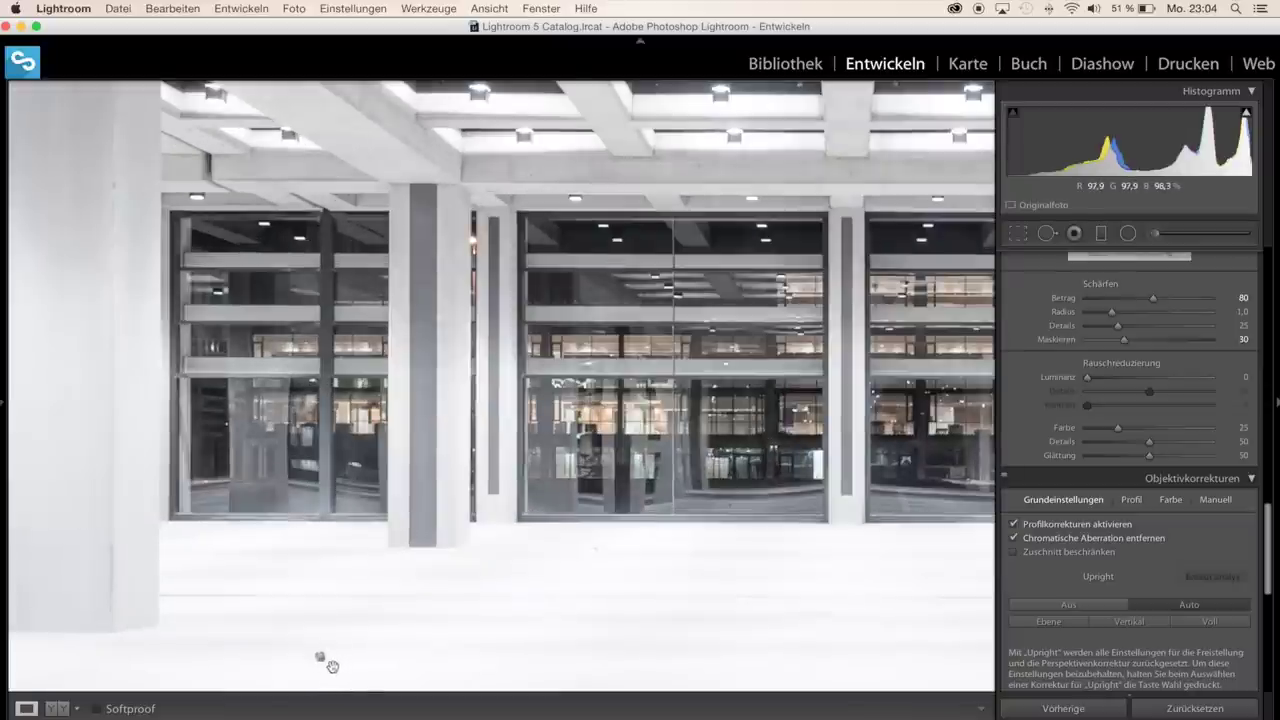
pyautogui.click(553, 627)
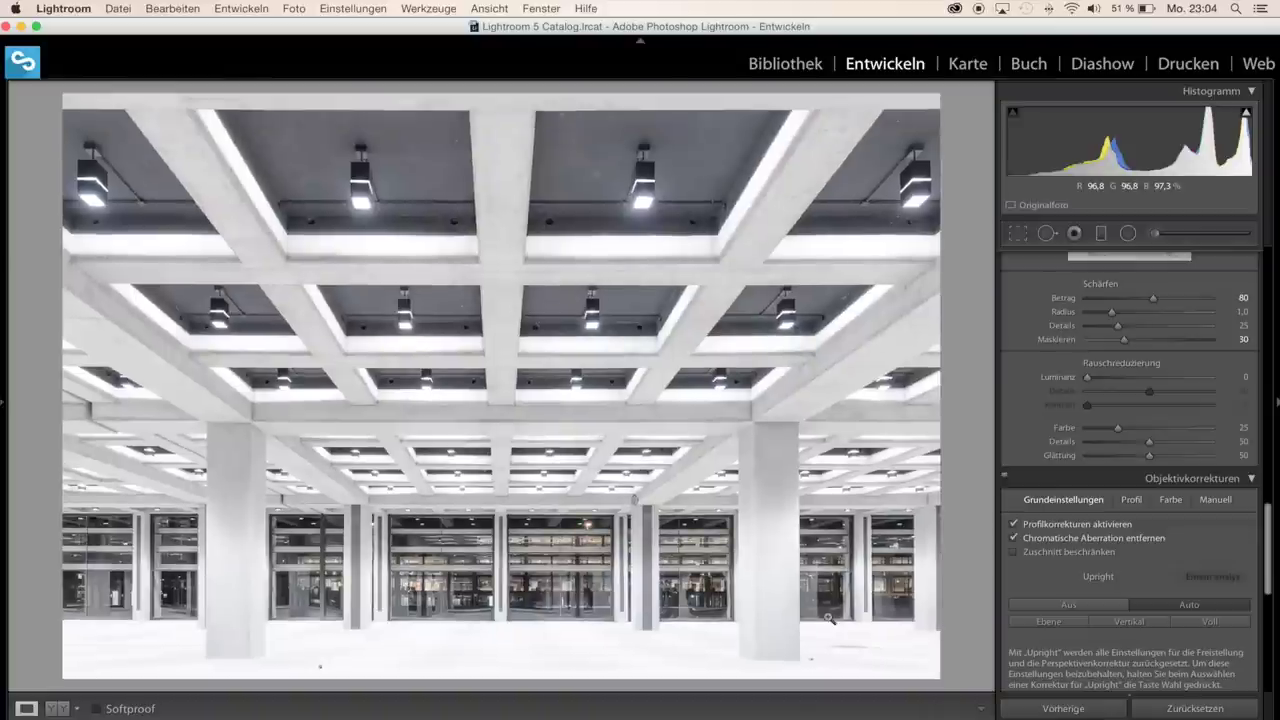